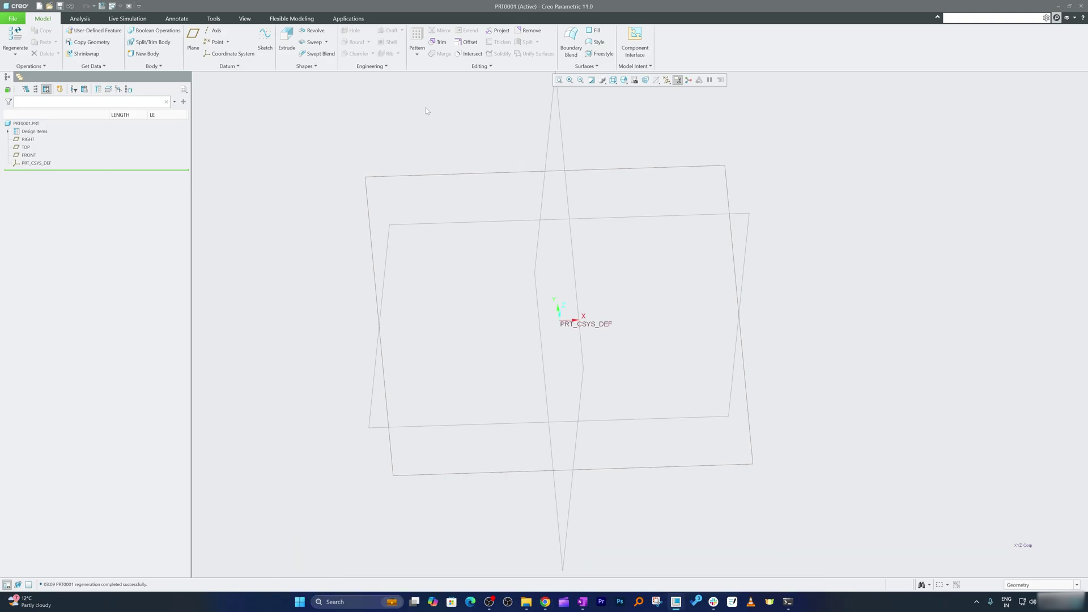
# - Close the File menu again and expand the Model tab's Engineering dropdown
pyautogui.click(12, 18)
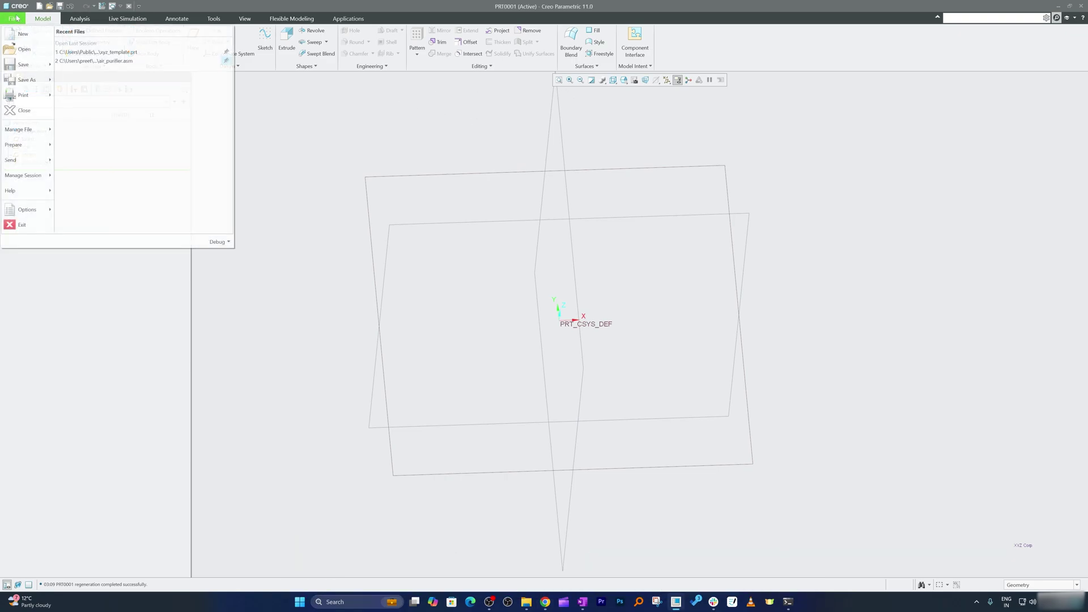
pyautogui.press('Escape')
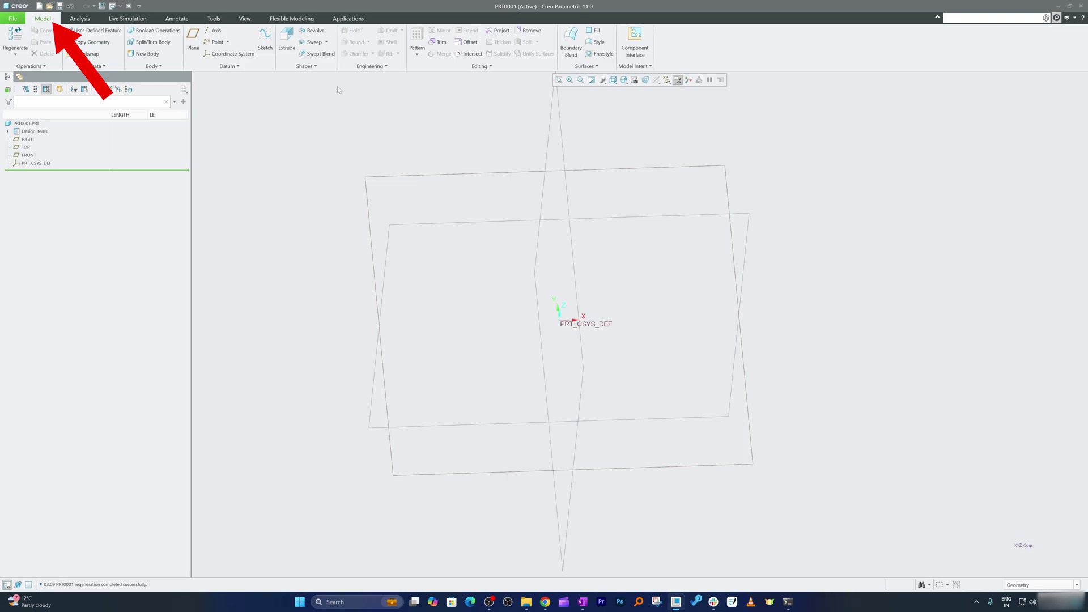
pyautogui.click(369, 67)
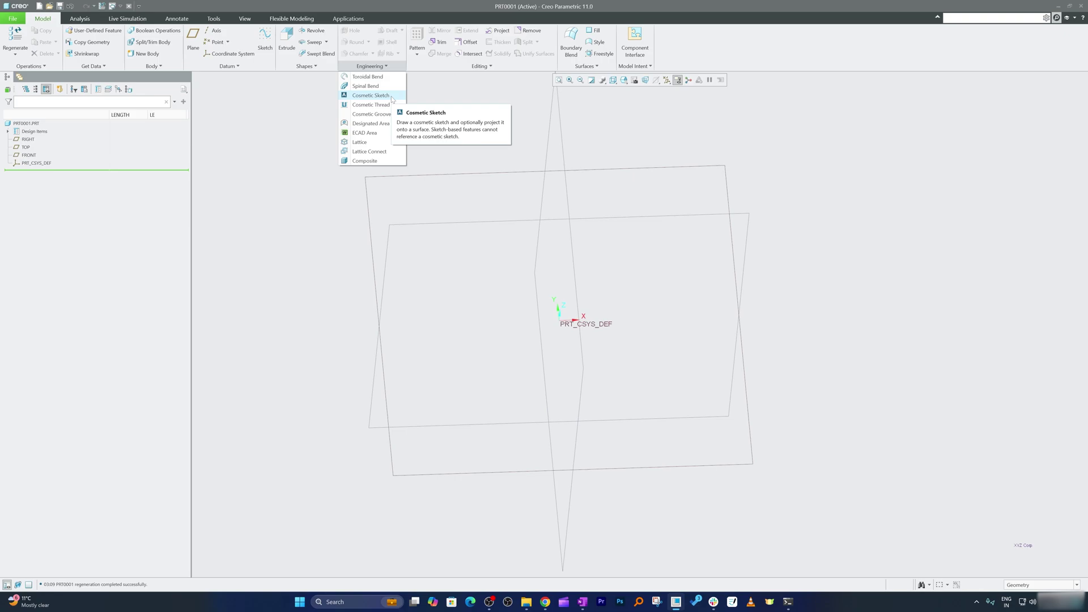
# - Extrude a center rectangle sketched at the origin on the FRONT plane into a solid block
pyautogui.click(286, 40)
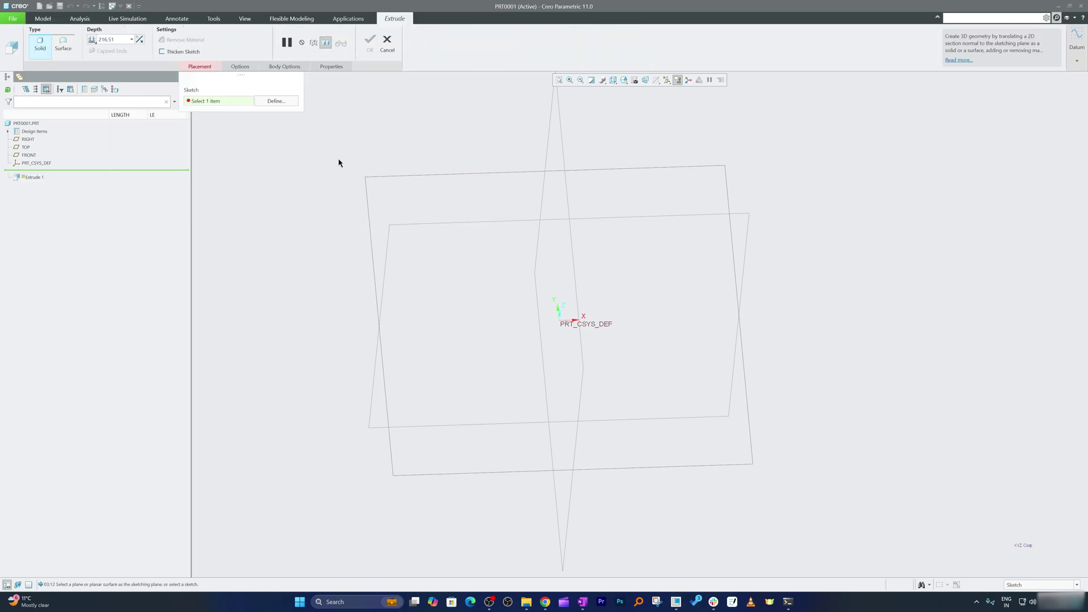
pyautogui.click(367, 199)
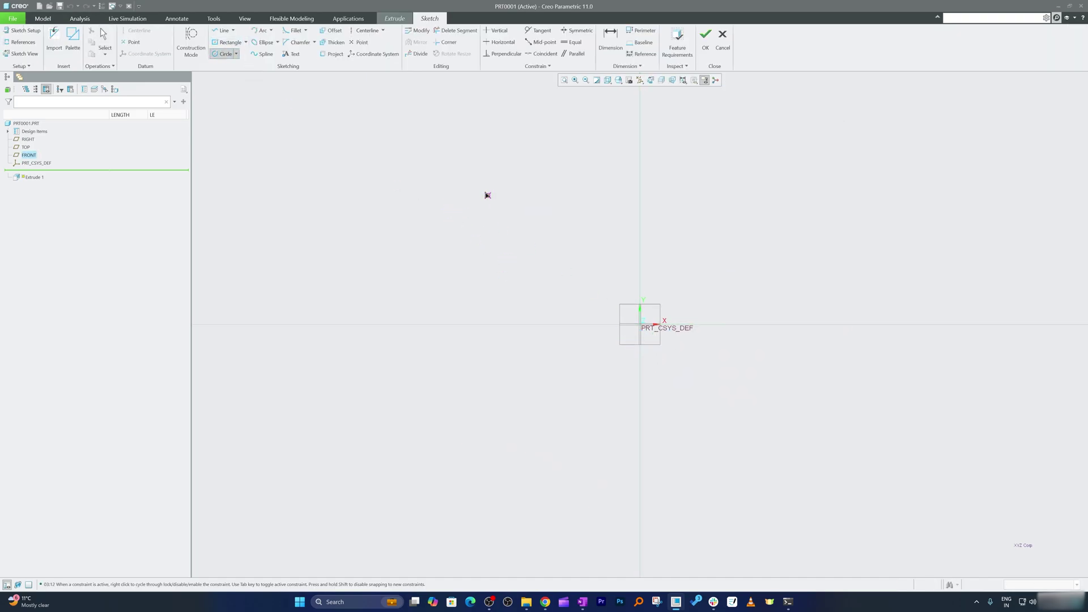
pyautogui.click(230, 42)
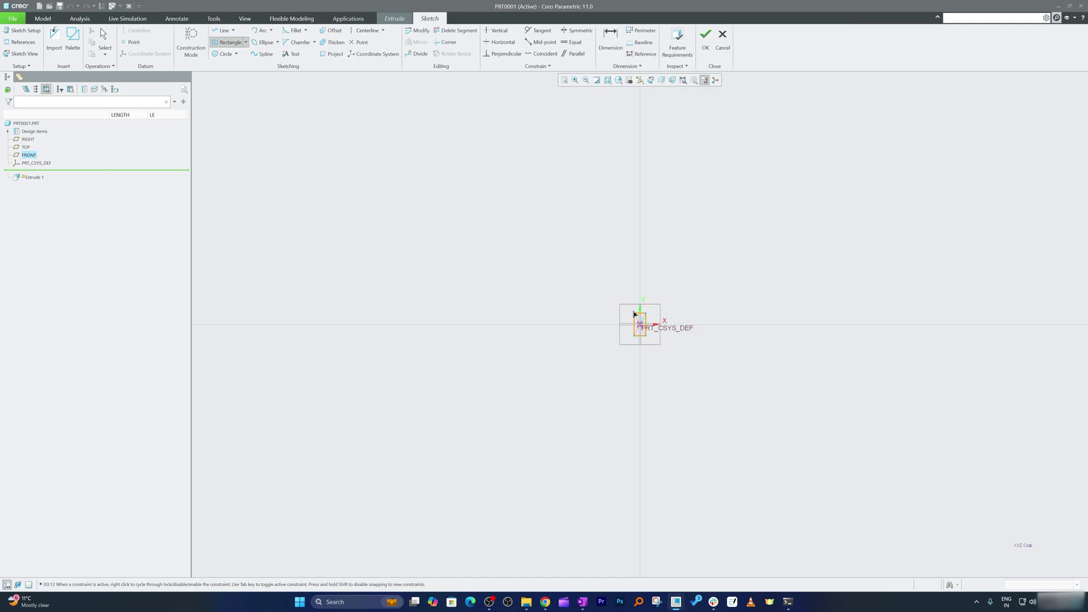
pyautogui.click(640, 324)
pyautogui.click(475, 208)
pyautogui.middleClick(495, 186)
pyautogui.click(705, 38)
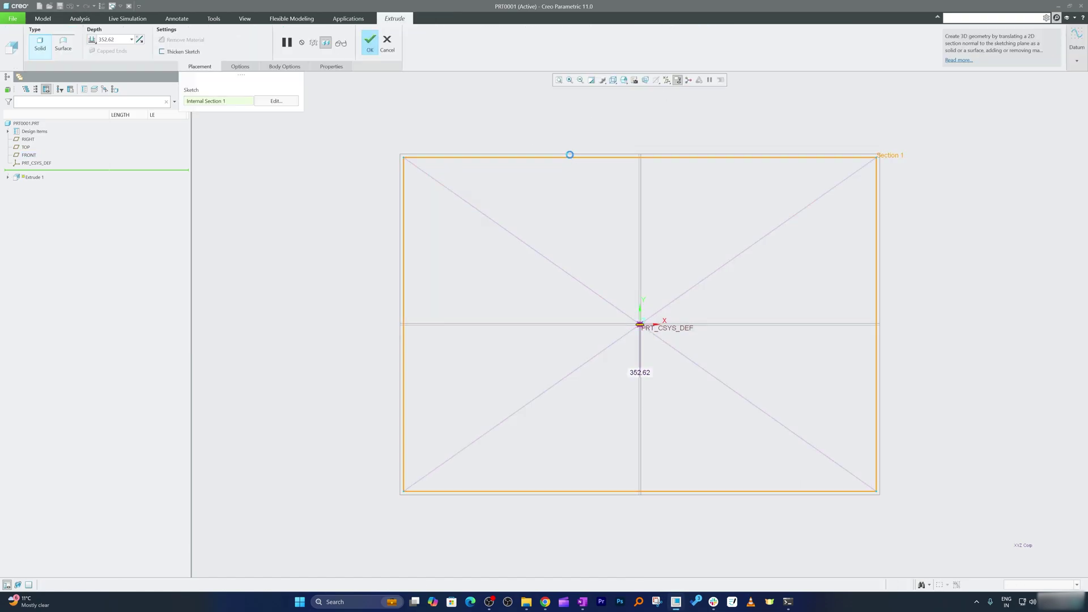
pyautogui.middleClick(553, 250)
# - Show the block in default orientation, shaded with edges, and orbit it into a tilted view
pyautogui.hotkey('ctrl', 'd')
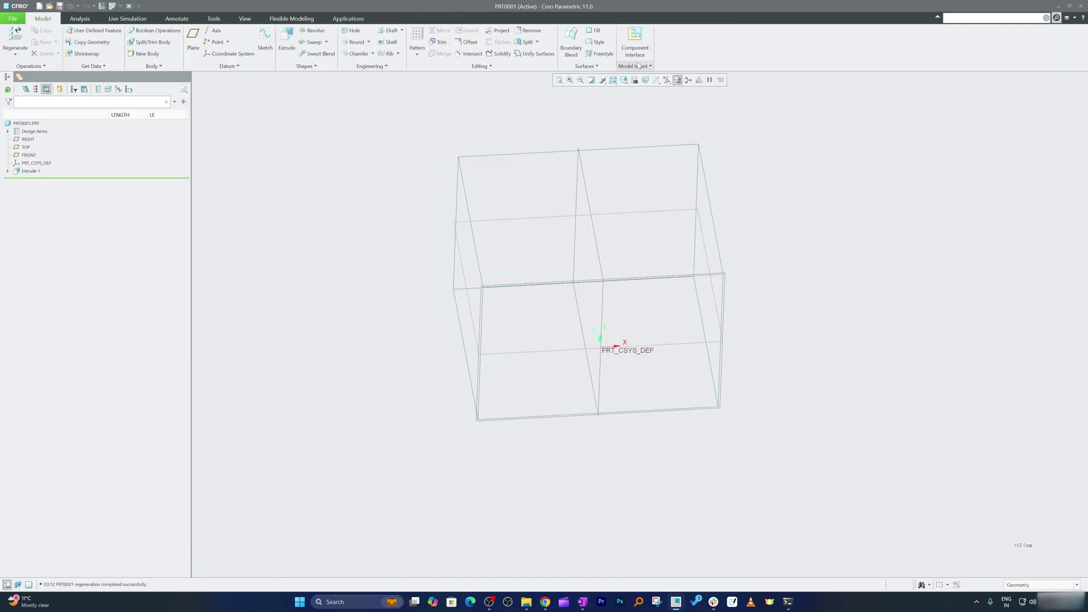
pyautogui.click(614, 79)
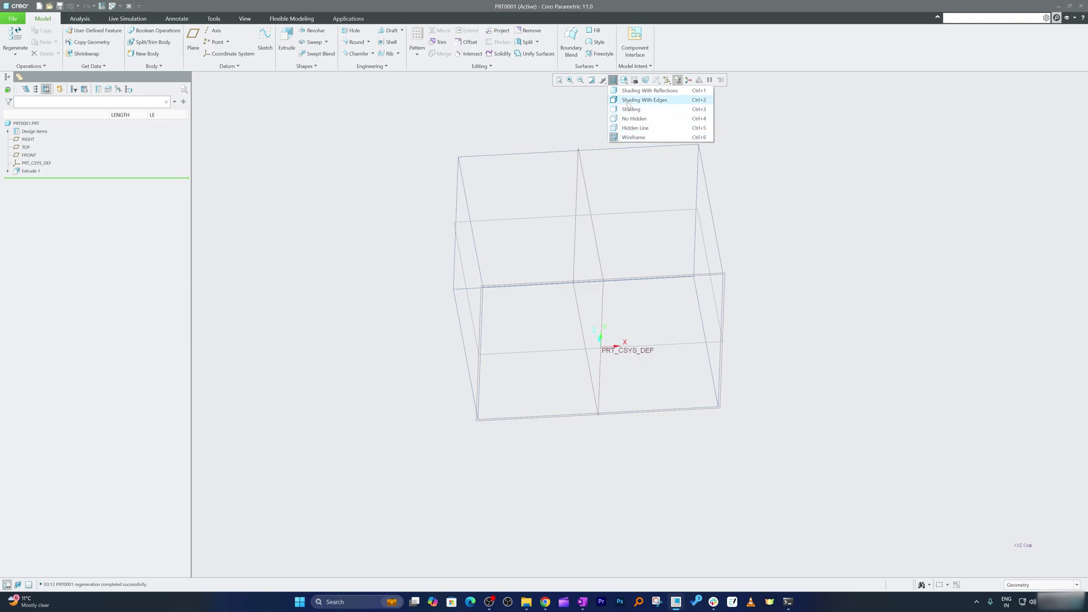
pyautogui.click(628, 100)
pyautogui.moveTo(510, 181)
pyautogui.mouseDown(button='middle')
pyautogui.moveTo(471, 155)
pyautogui.moveTo(475, 110)
pyautogui.mouseUp(button='middle')
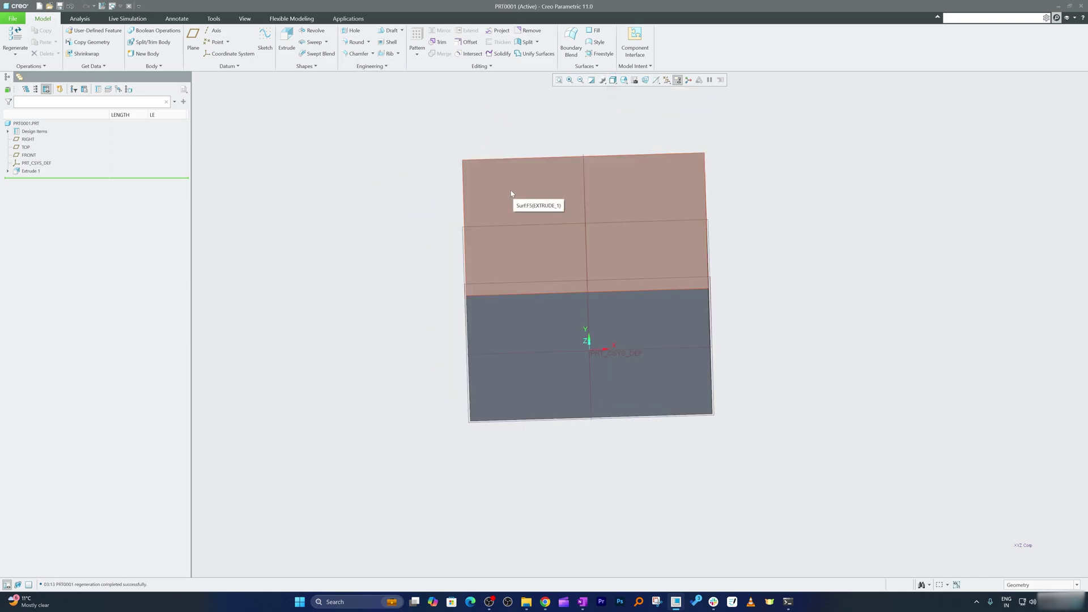
pyautogui.moveTo(510, 190)
pyautogui.mouseDown(button='middle')
pyautogui.moveTo(525, 174)
pyautogui.moveTo(513, 182)
pyautogui.moveTo(505, 236)
pyautogui.moveTo(510, 215)
pyautogui.moveTo(512, 284)
pyautogui.moveTo(505, 249)
pyautogui.mouseUp(button='middle')
# - Start a cosmetic sketch on the block's top face
pyautogui.click(370, 66)
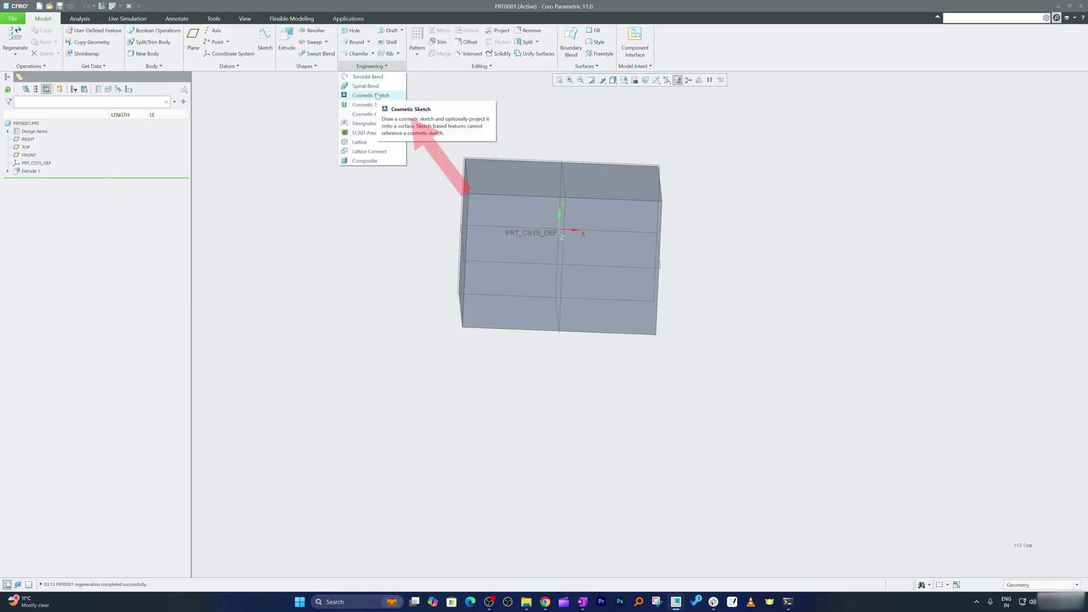
pyautogui.click(373, 95)
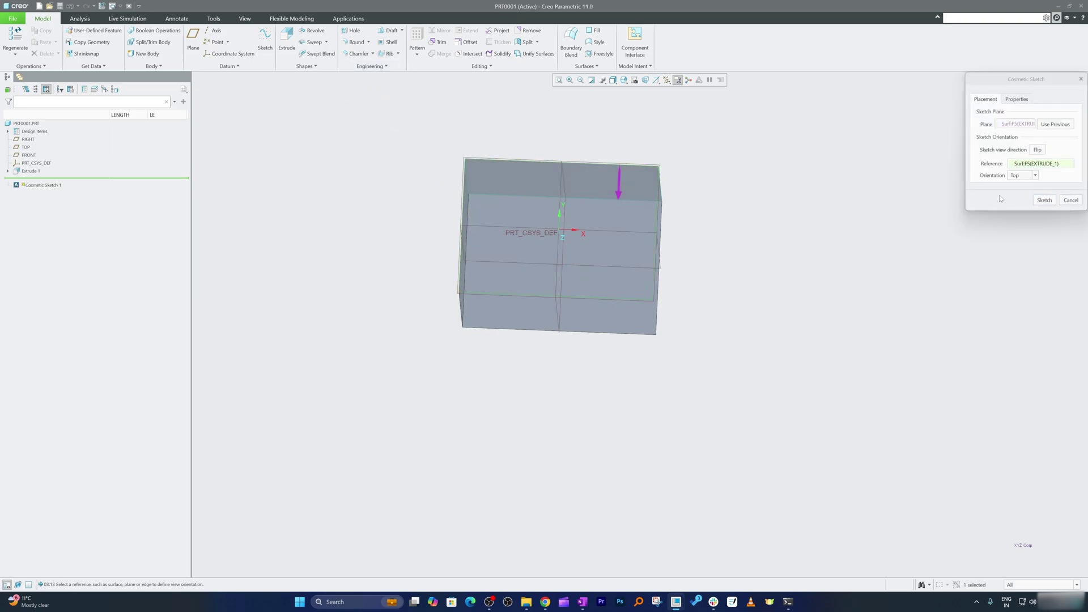
pyautogui.click(1044, 200)
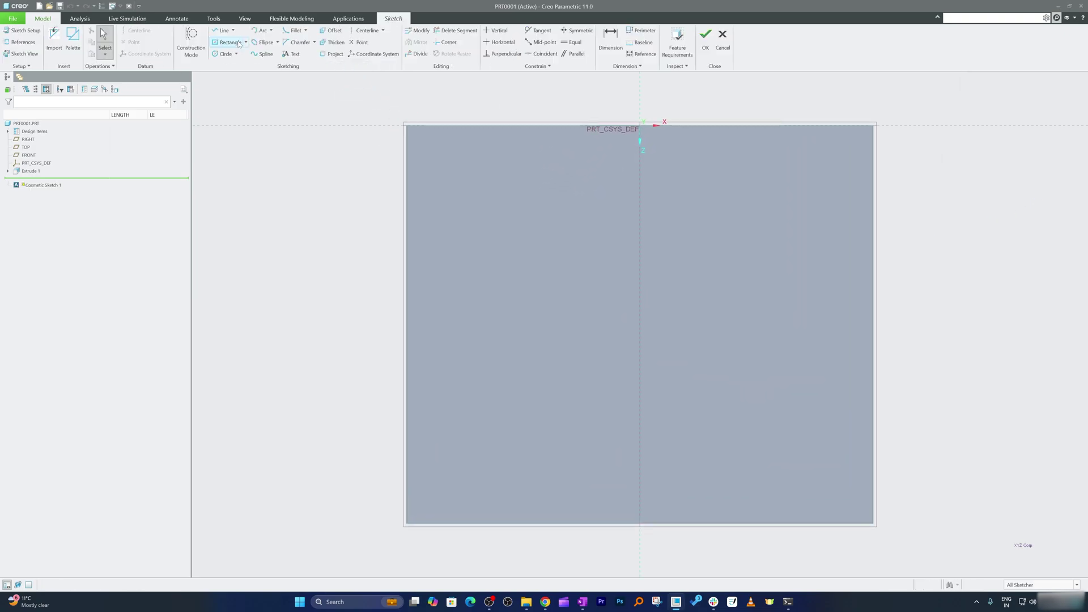
# - Draw a closed seven-segment line outline and accept the cosmetic sketch
pyautogui.click(231, 31)
pyautogui.click(456, 340)
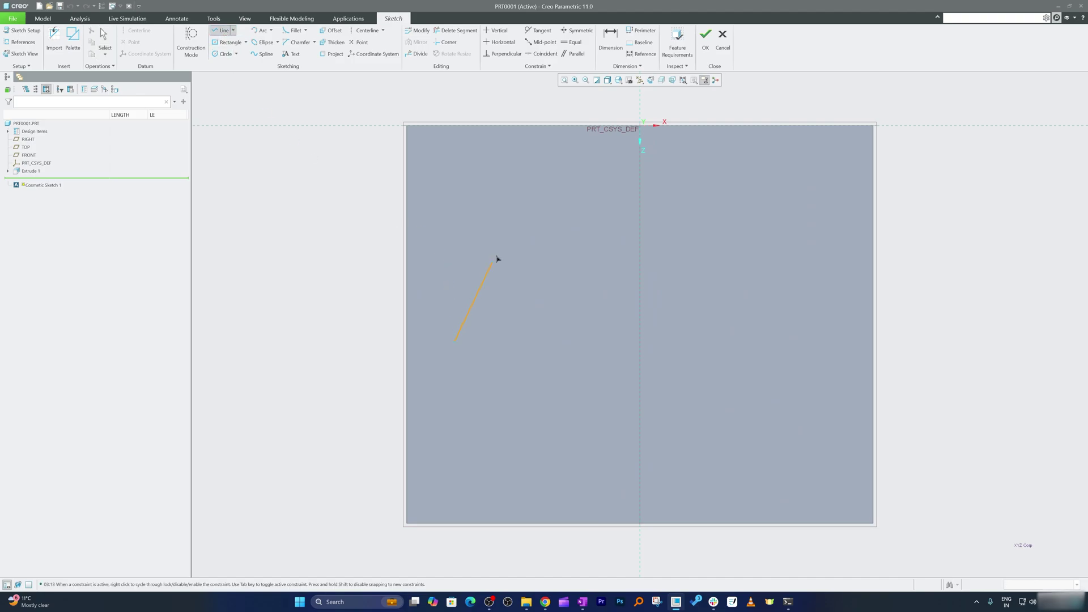
pyautogui.click(508, 239)
pyautogui.click(801, 299)
pyautogui.click(830, 365)
pyautogui.click(711, 397)
pyautogui.click(547, 382)
pyautogui.click(517, 322)
pyautogui.click(456, 341)
pyautogui.middleClick(589, 252)
pyautogui.click(705, 35)
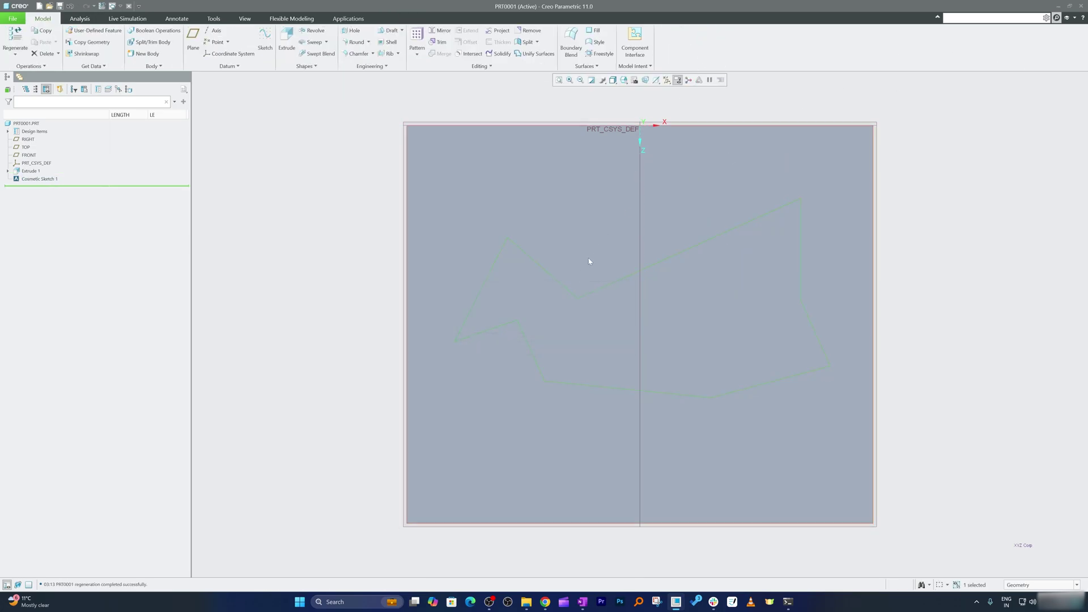
pyautogui.moveTo(573, 275)
pyautogui.mouseDown(button='middle')
pyautogui.moveTo(538, 378)
pyautogui.moveTo(397, 363)
pyautogui.moveTo(612, 272)
pyautogui.moveTo(532, 233)
pyautogui.moveTo(581, 251)
pyautogui.moveTo(572, 294)
pyautogui.mouseUp(button='middle')
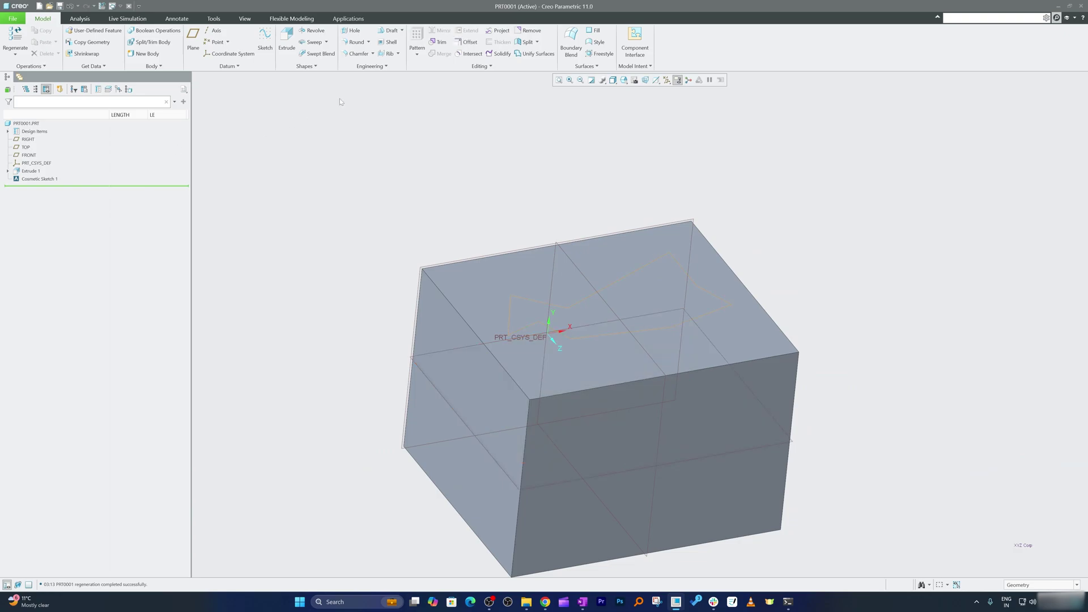
# - Cancel the newly started extrusion and orbit the block toward its front
pyautogui.click(287, 39)
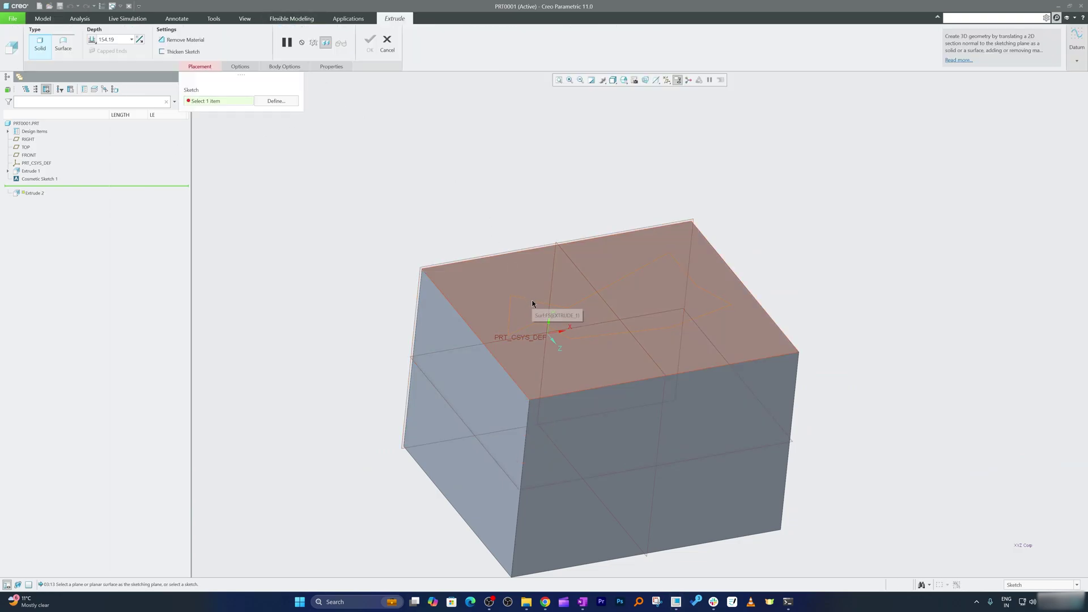
pyautogui.press('Escape')
pyautogui.moveTo(539, 308); pyautogui.dragTo(494, 367, button='middle')
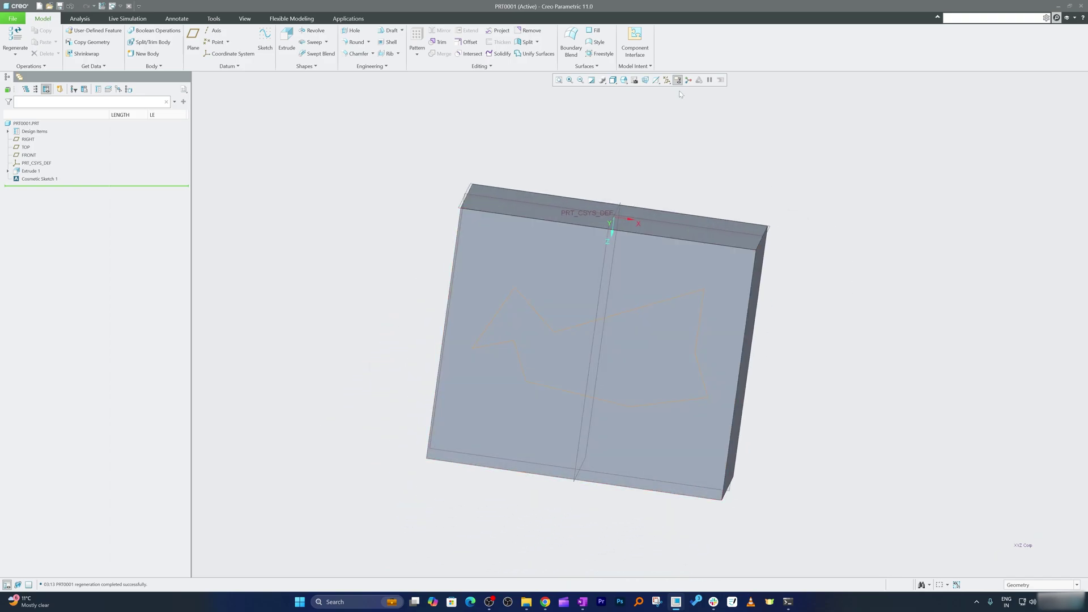
# - Turn off datum plane display and orbit and zoom to view the top face
pyautogui.click(667, 80)
pyautogui.click(662, 93)
pyautogui.moveTo(708, 170); pyautogui.dragTo(811, 231, button='middle')
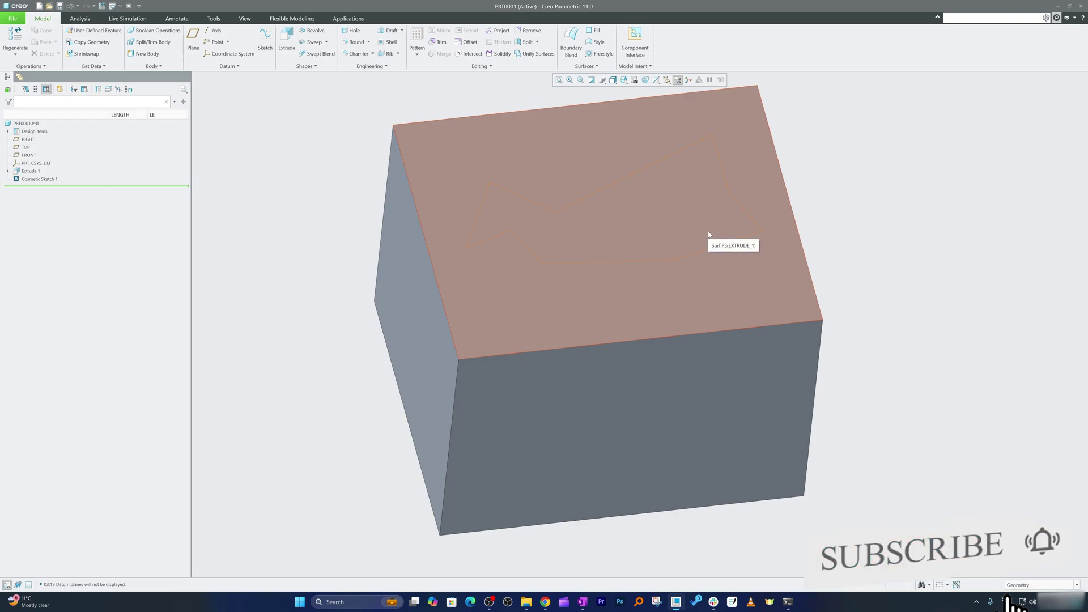
pyautogui.scroll(-2, 708, 234)
pyautogui.scroll(6, 675, 187)
pyautogui.scroll(-4, 754, 313)
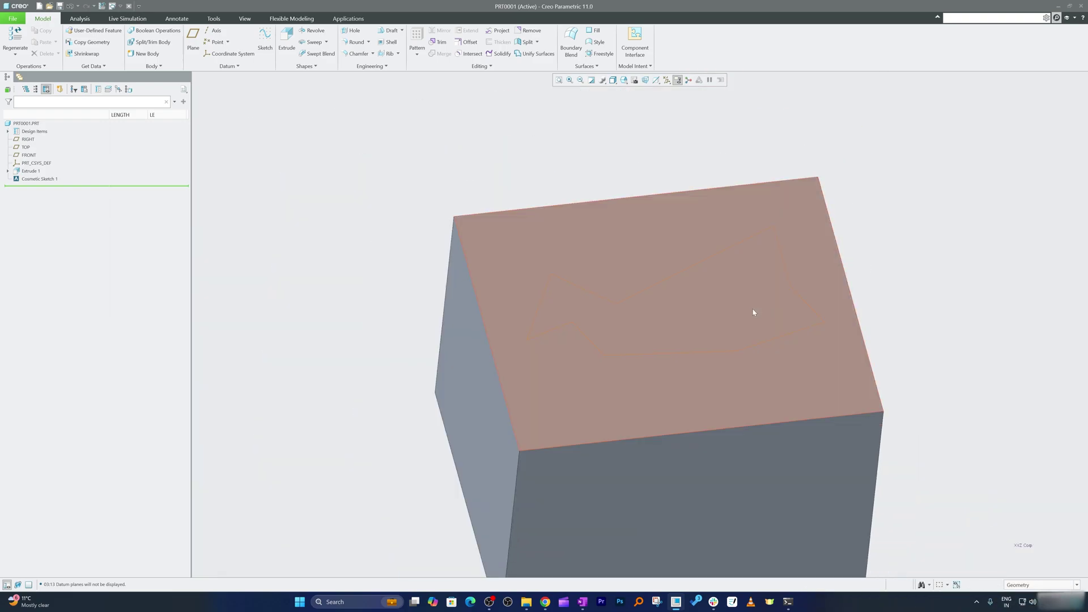
pyautogui.moveTo(754, 312); pyautogui.dragTo(750, 308, button='middle')
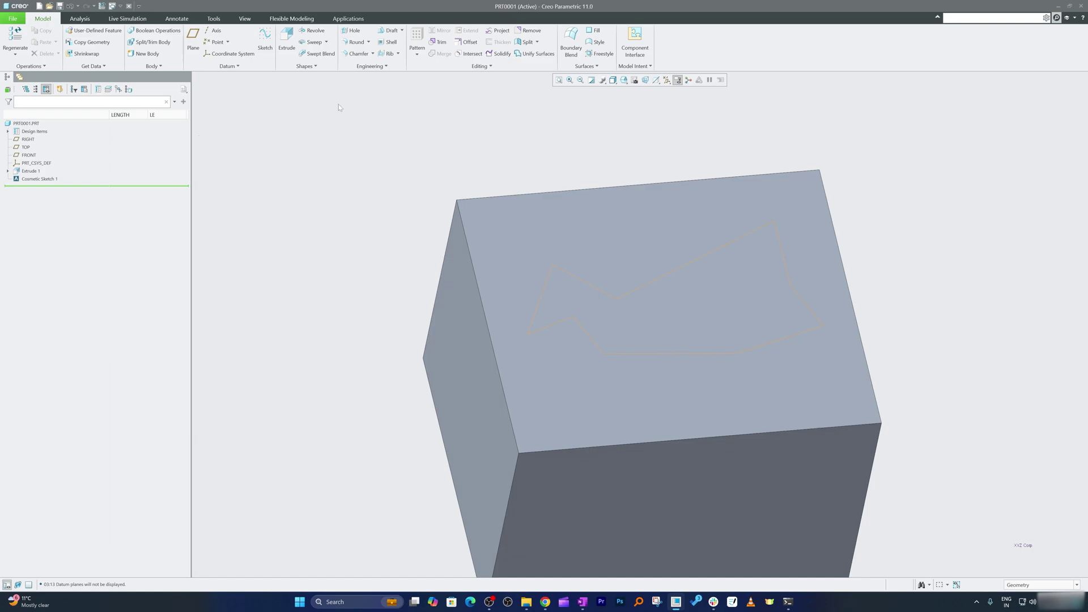
pyautogui.scroll(-2, 341, 108)
# - Start a second cosmetic sketch on the block's top face
pyautogui.click(373, 66)
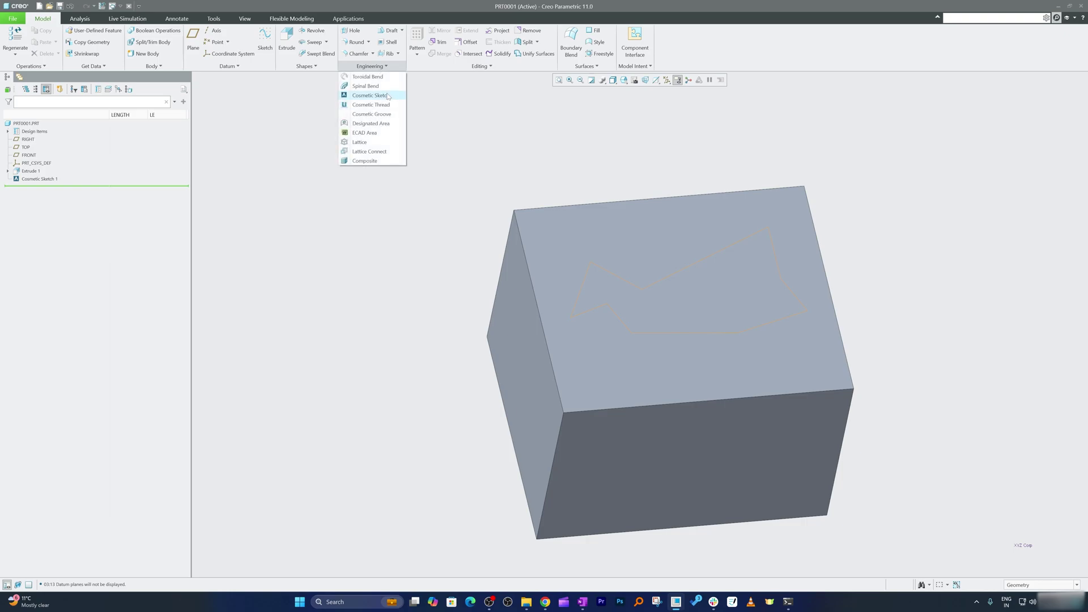
pyautogui.click(383, 99)
pyautogui.click(761, 434)
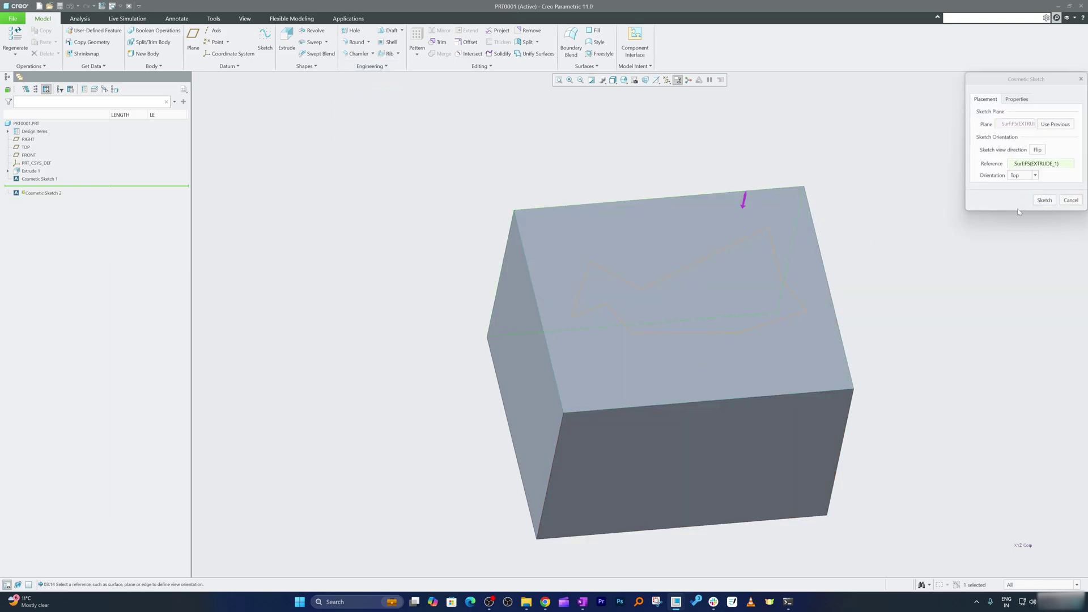
pyautogui.click(1043, 200)
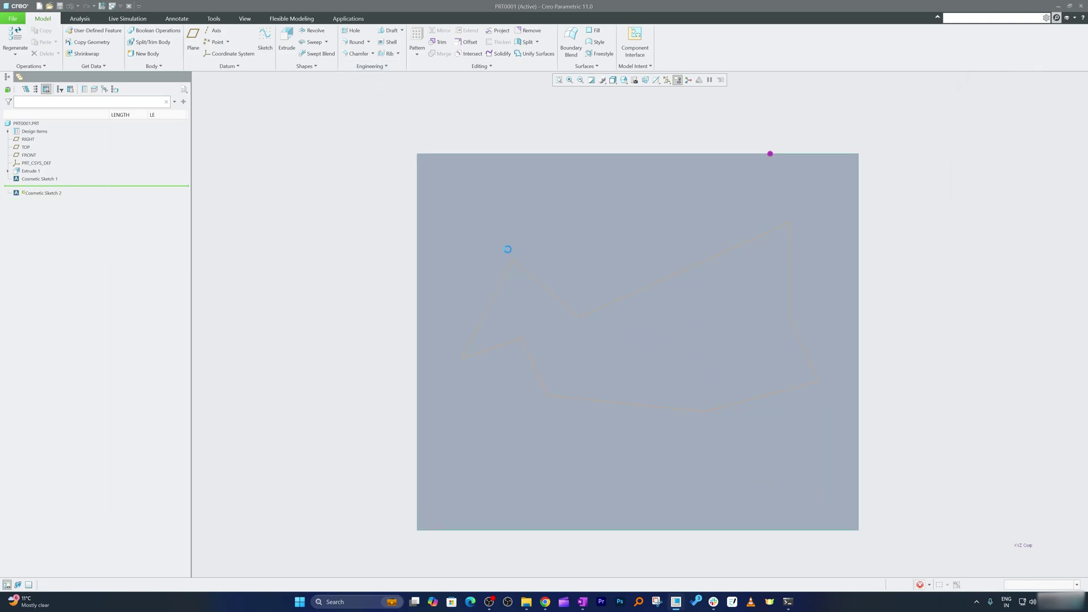
# - Place the text 'EWP' below the outline and drag it further right
pyautogui.click(291, 54)
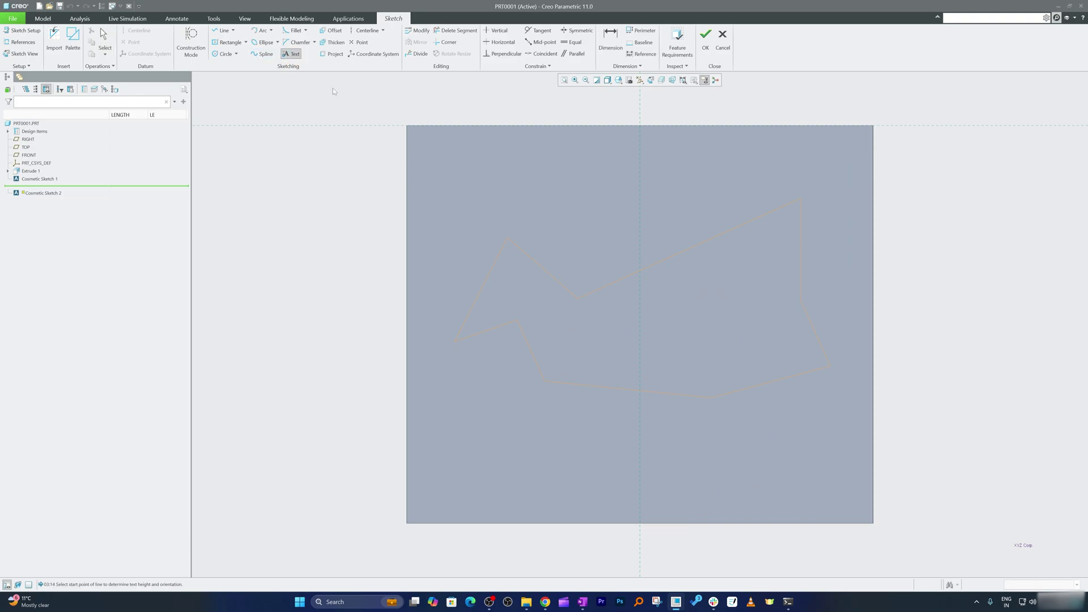
pyautogui.click(463, 498)
pyautogui.click(459, 459)
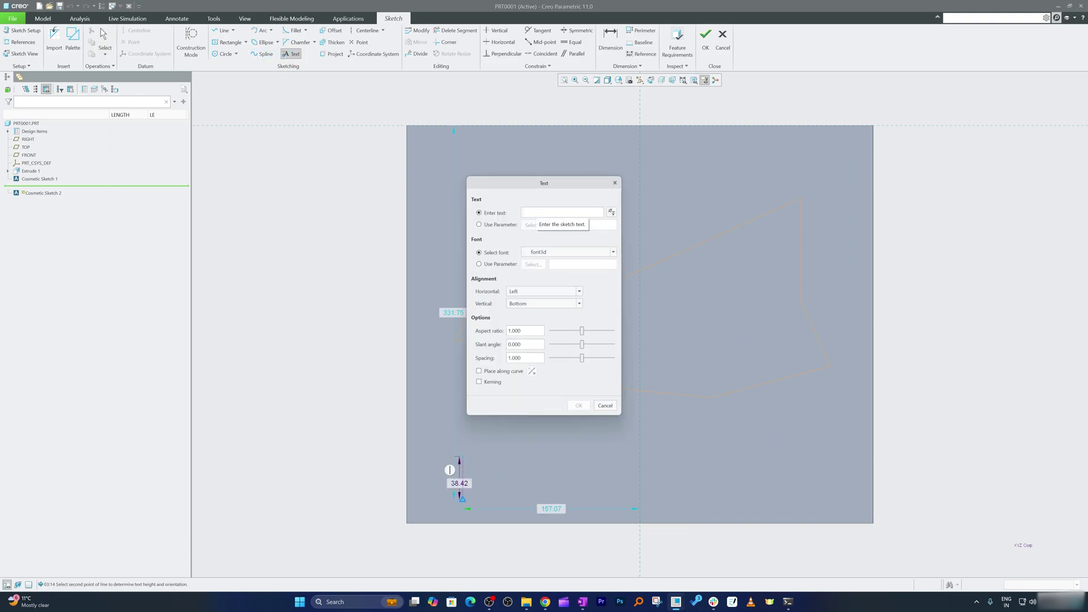
pyautogui.write('EWP')
pyautogui.click(578, 406)
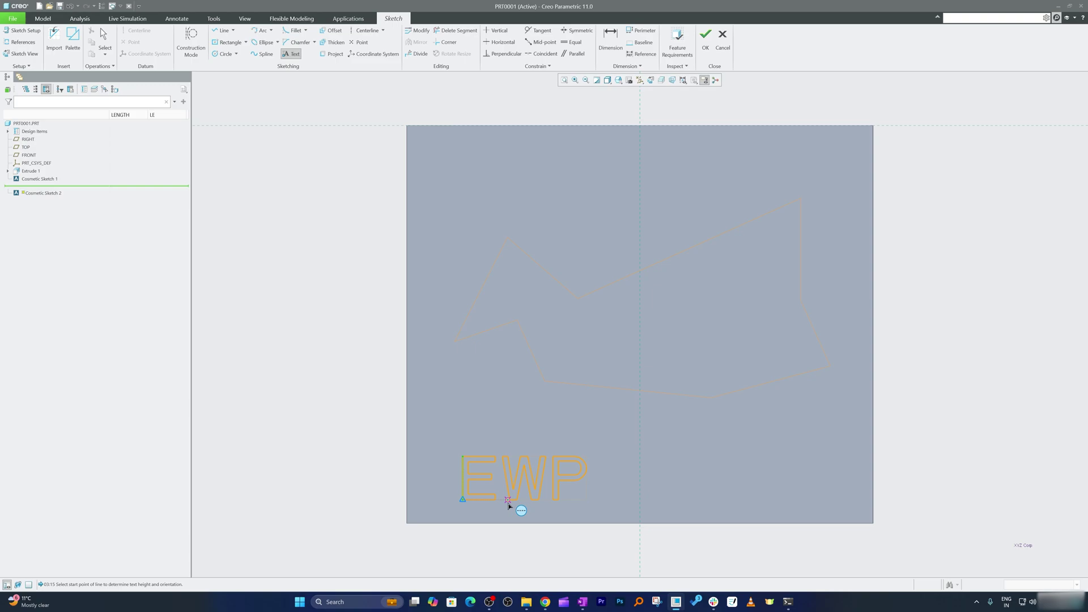
pyautogui.click(564, 469)
pyautogui.moveTo(564, 469)
pyautogui.mouseDown()
pyautogui.moveTo(602, 491)
pyautogui.moveTo(663, 492)
pyautogui.mouseUp()
pyautogui.click(42, 18)
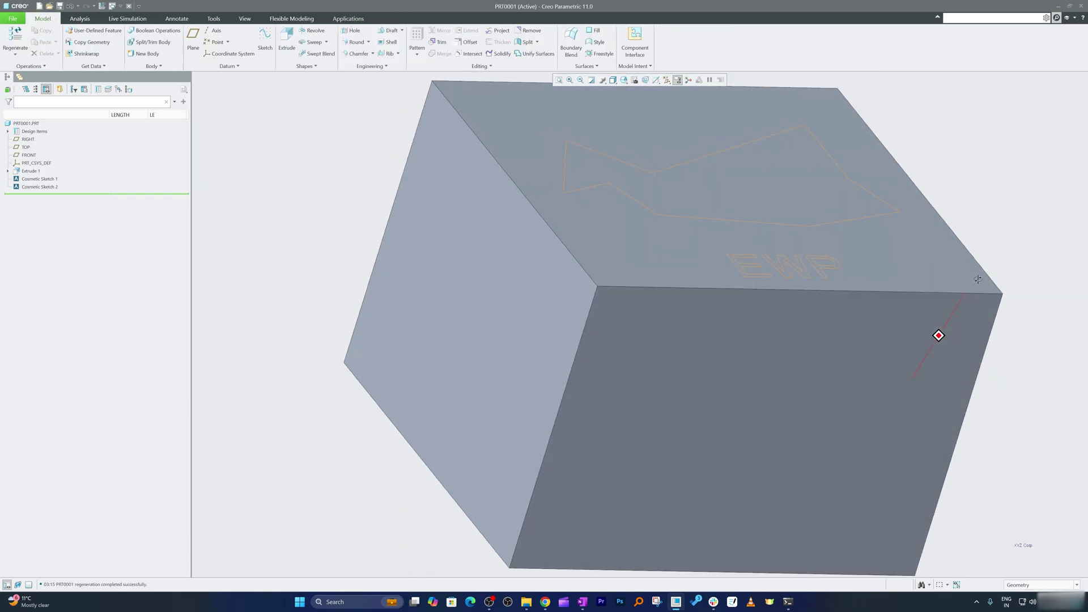
pyautogui.moveTo(978, 279)
pyautogui.mouseDown(button='middle')
pyautogui.moveTo(726, 397)
pyautogui.moveTo(771, 404)
pyautogui.moveTo(703, 374)
pyautogui.moveTo(758, 402)
pyautogui.mouseUp(button='middle')
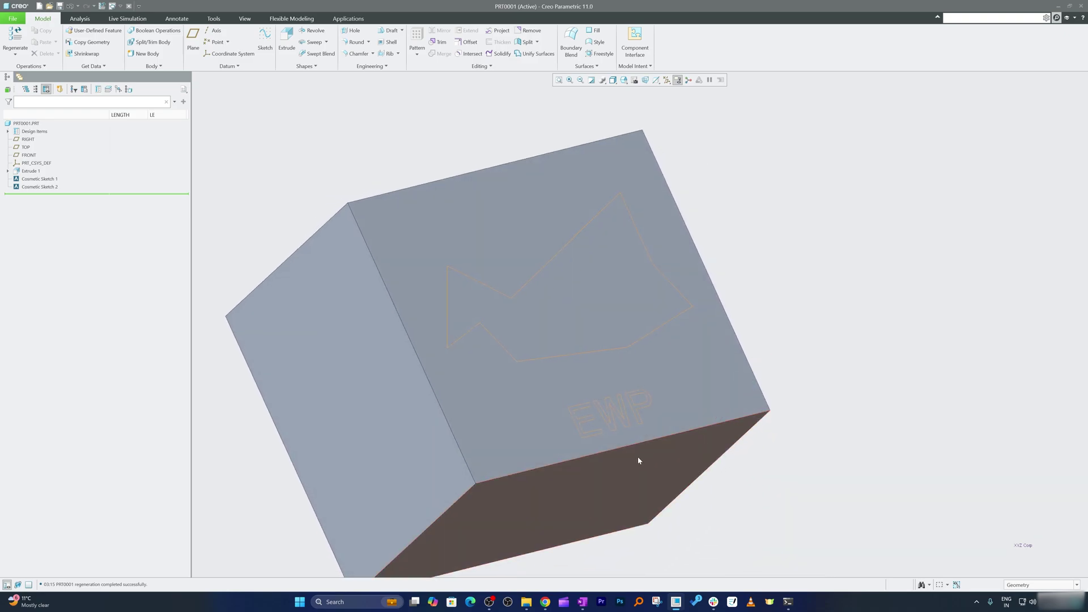
pyautogui.scroll(2, 639, 454)
pyautogui.scroll(-3, 644, 440)
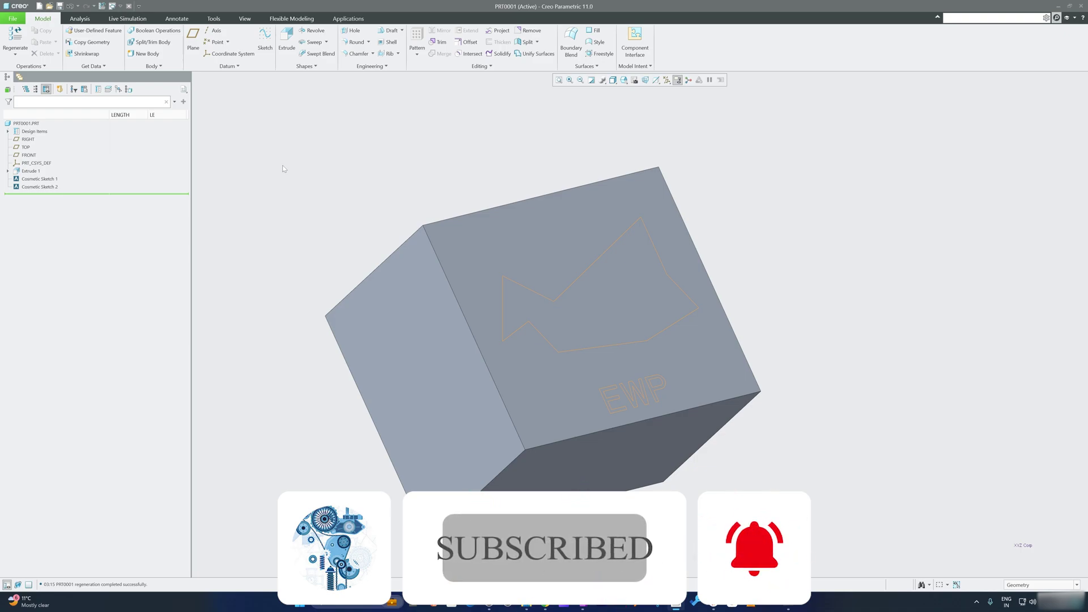
pyautogui.moveTo(283, 168)
pyautogui.mouseDown(button='middle')
pyautogui.moveTo(343, 155)
pyautogui.moveTo(363, 131)
pyautogui.moveTo(384, 158)
pyautogui.moveTo(372, 172)
pyautogui.moveTo(357, 168)
pyautogui.mouseUp(button='middle')
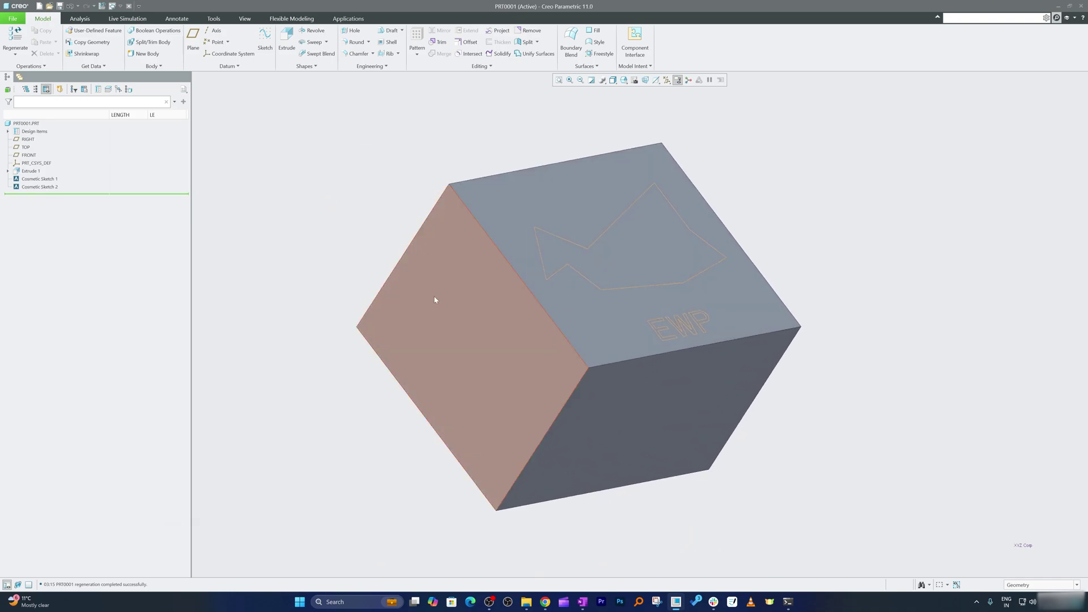
pyautogui.scroll(2, 437, 301)
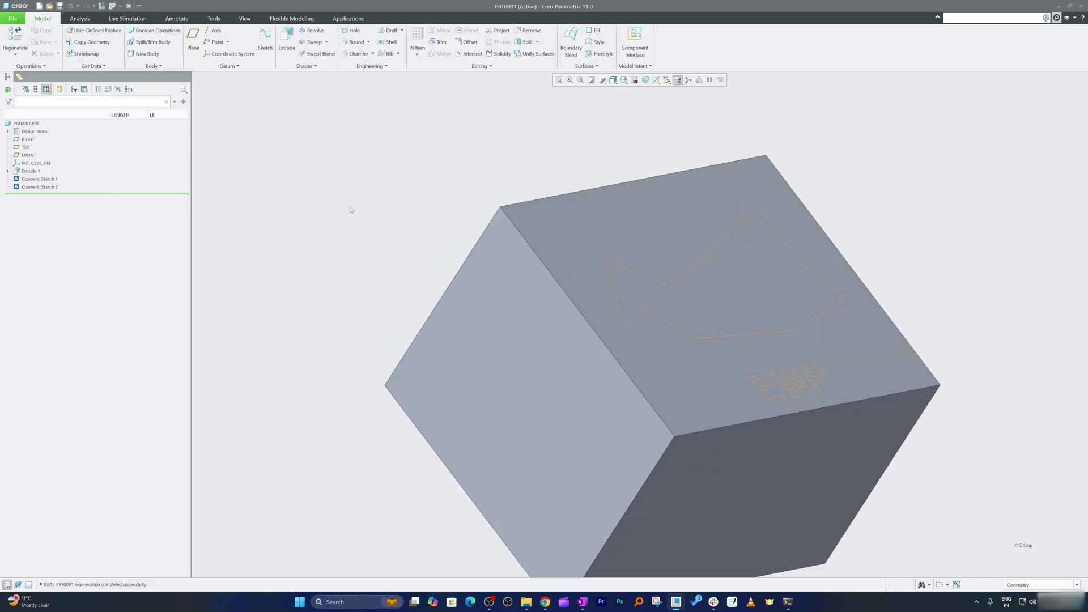
pyautogui.moveTo(316, 196); pyautogui.dragTo(316, 275, button='middle')
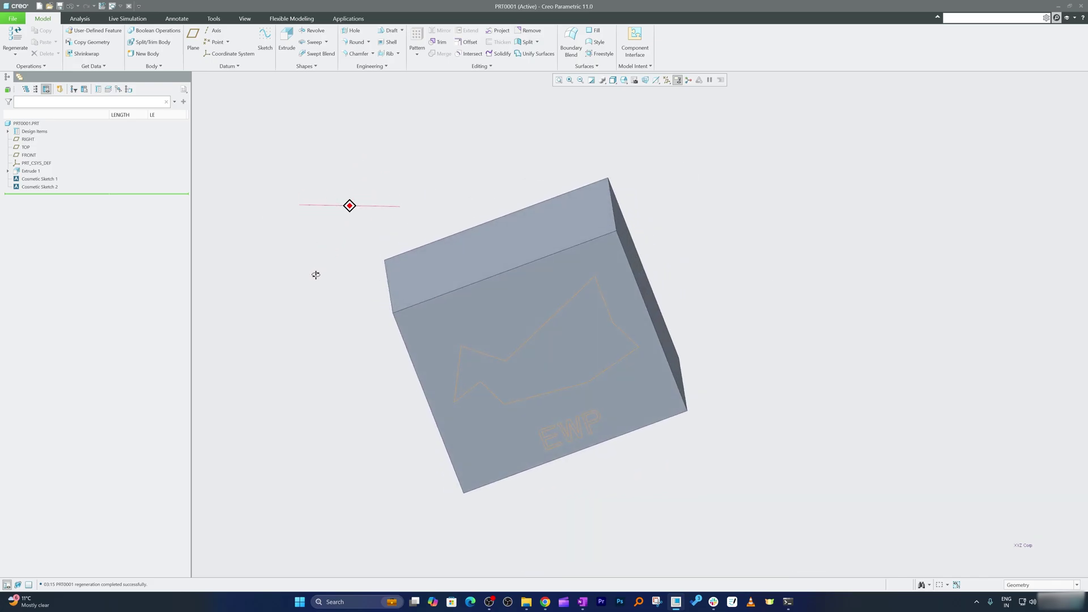